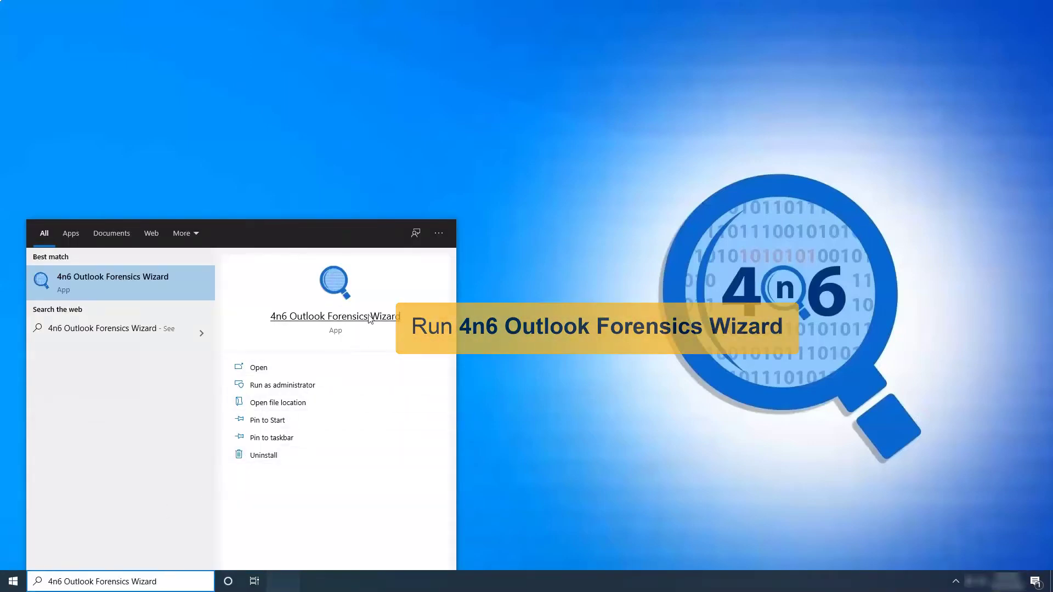
Launch 4n6 Outlook Forensics Wizard and bring up the mailbox loading options
click(335, 367)
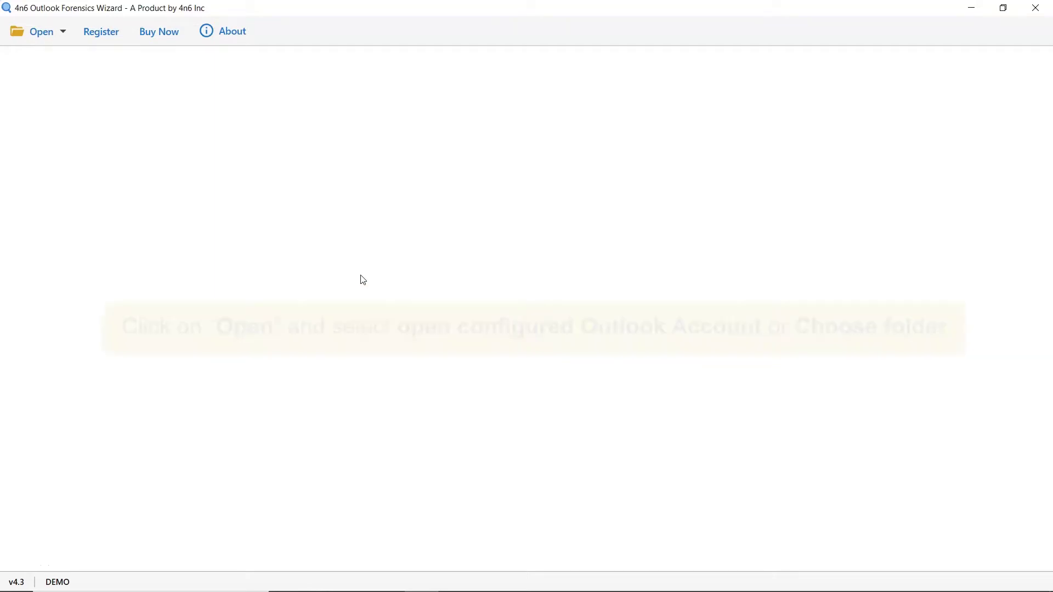
click(61, 32)
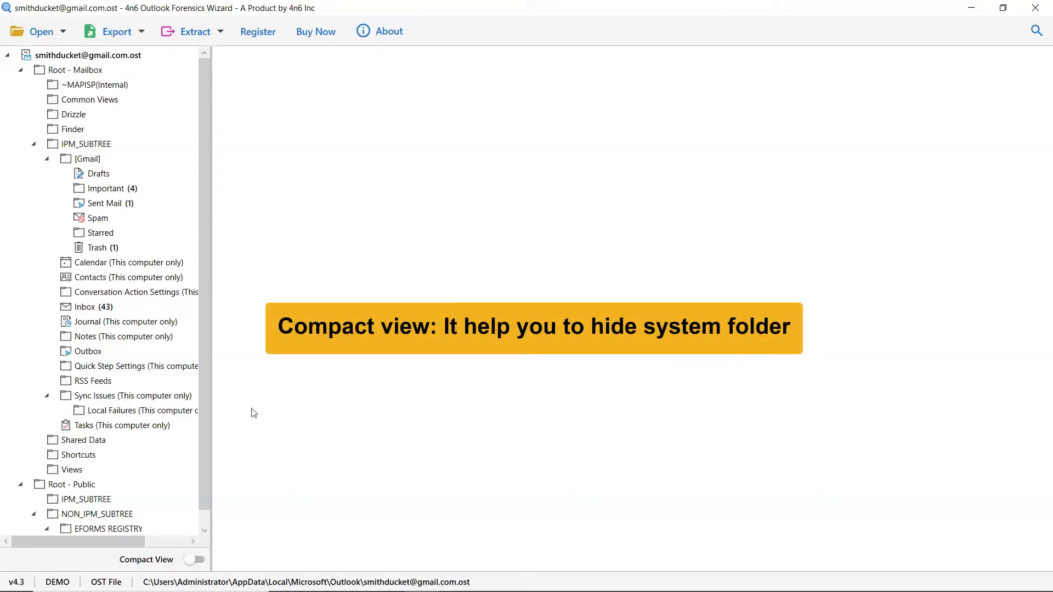
Hide system folders, then select the forwarded Inbox email with two attachments
click(186, 561)
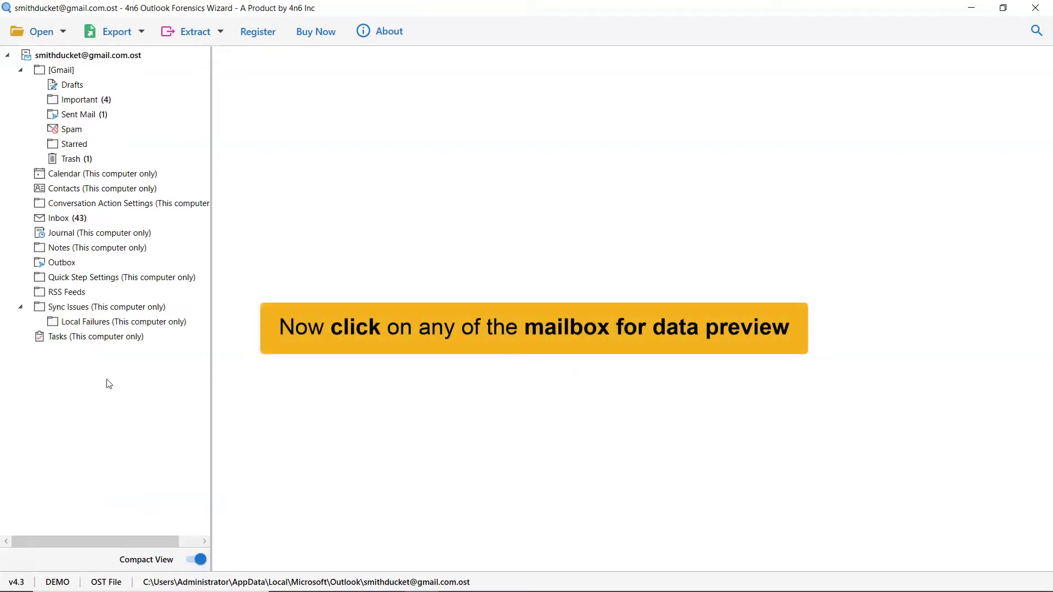
click(41, 217)
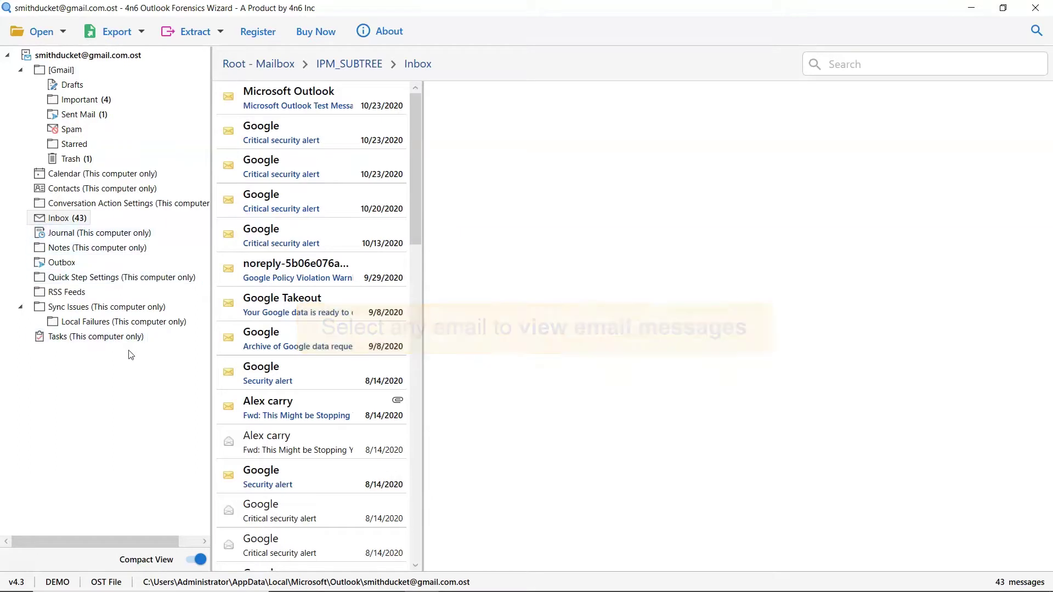
click(256, 416)
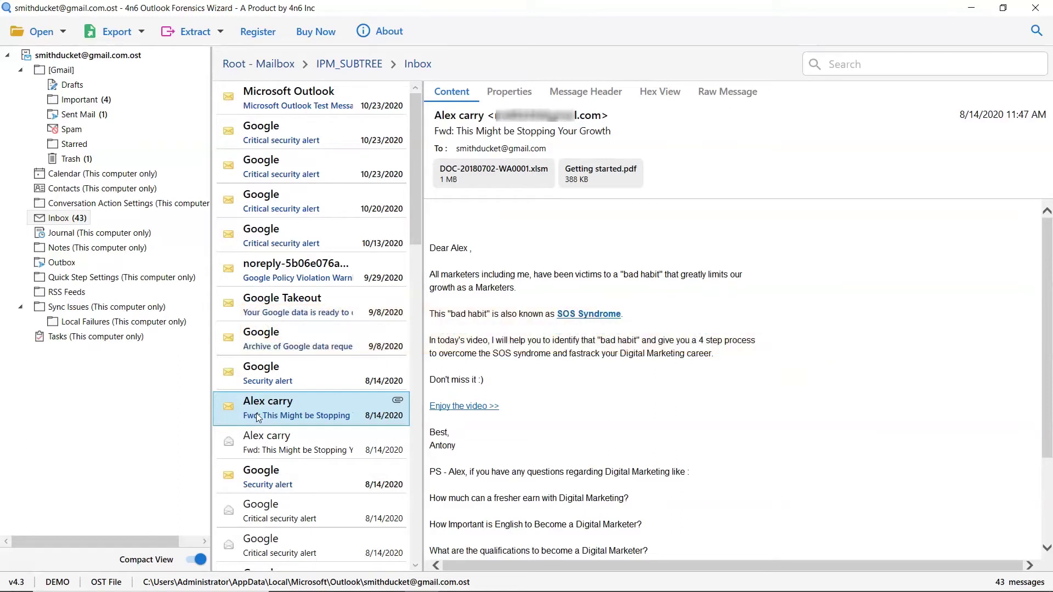
Check the spreadsheet attachment's actions, then show the email's property table
right_click(502, 177)
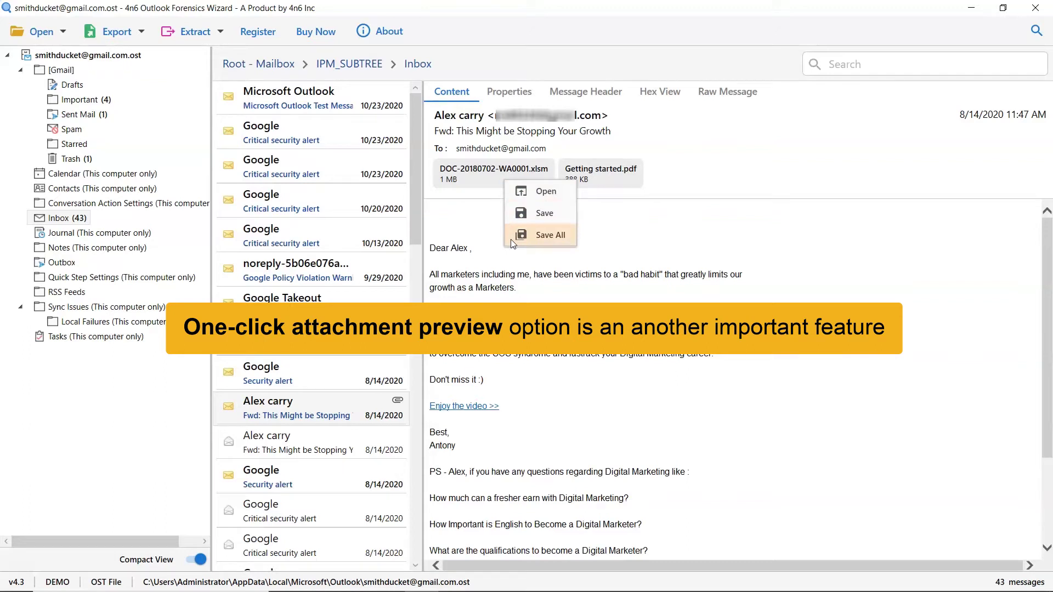
click(507, 191)
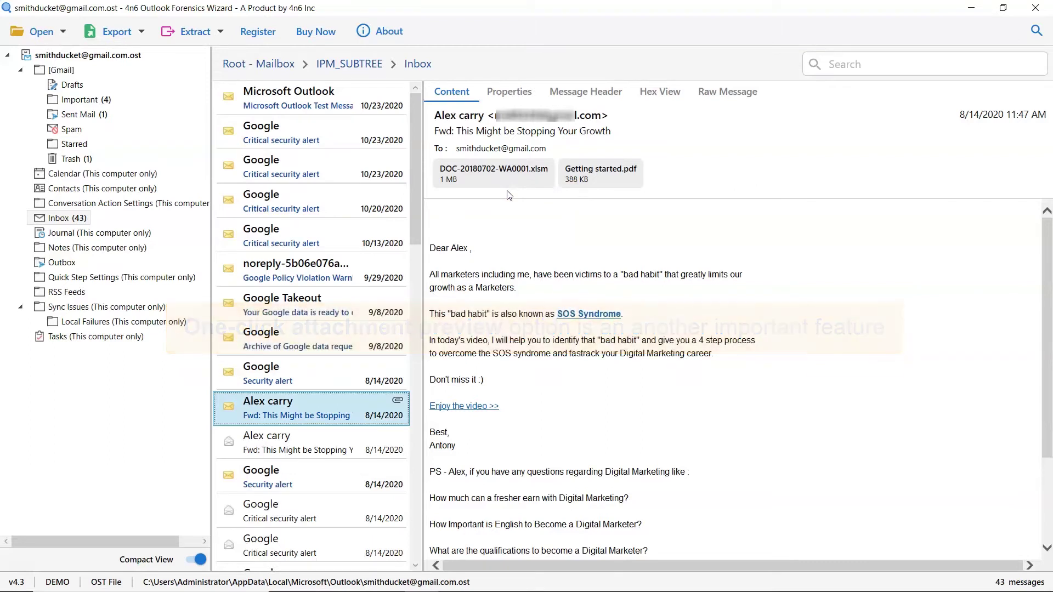
click(510, 94)
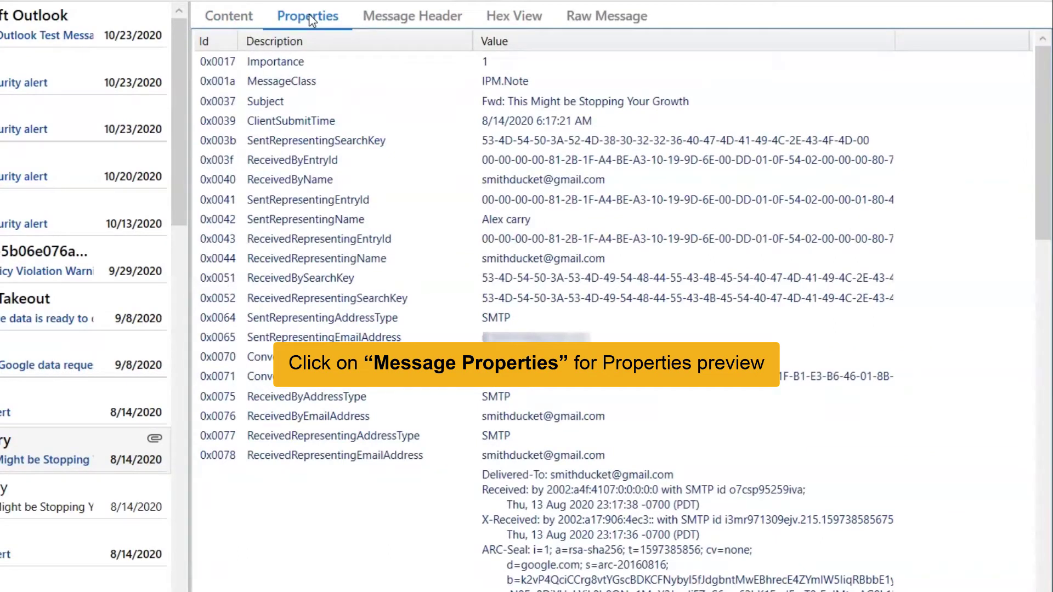
Review the message header, hex dump and raw source, then return to the readable body
click(406, 22)
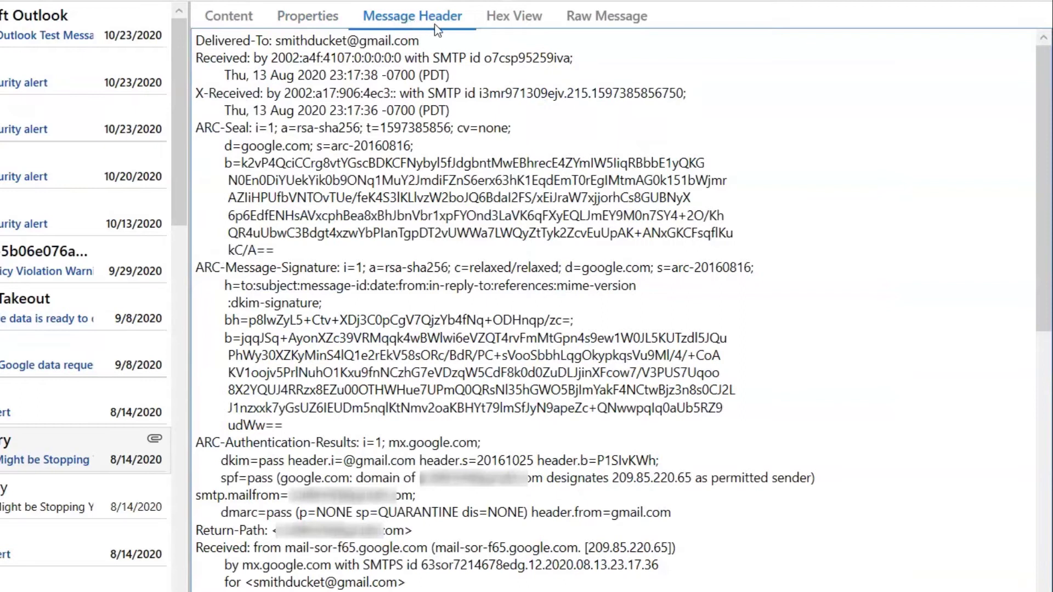
click(509, 21)
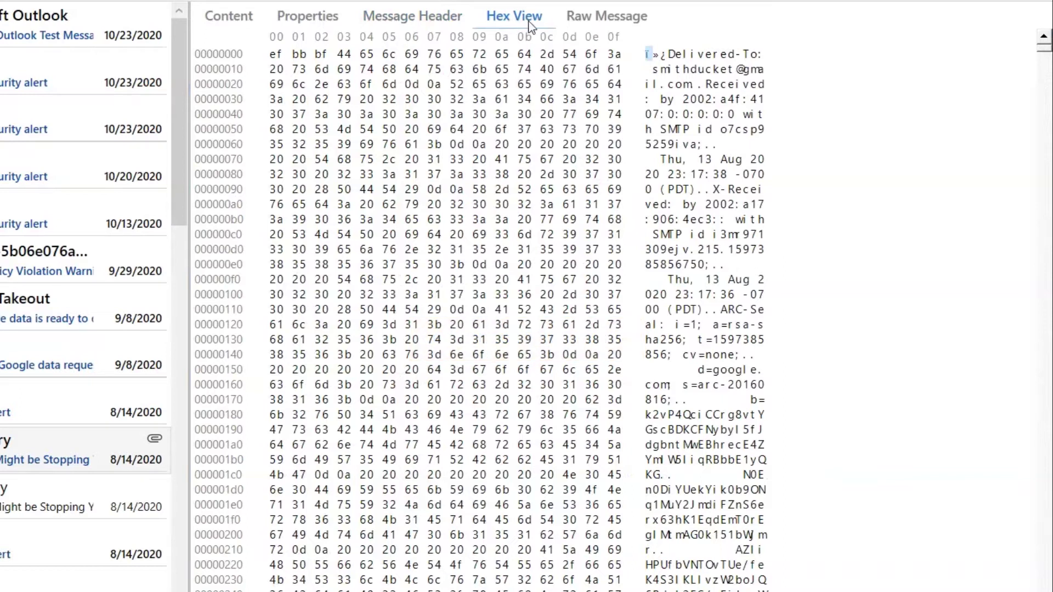
click(599, 17)
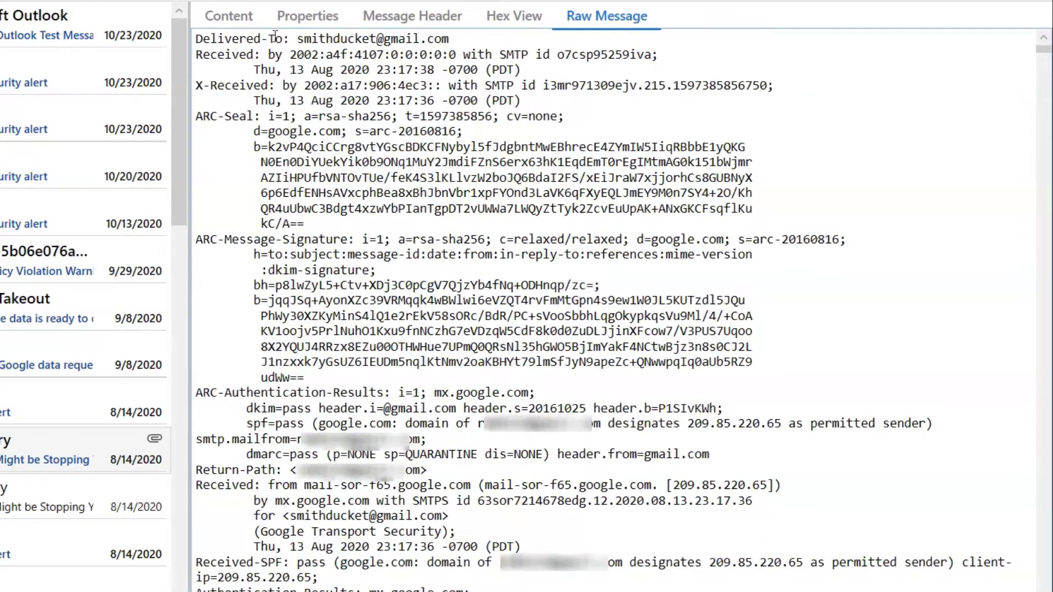
click(235, 18)
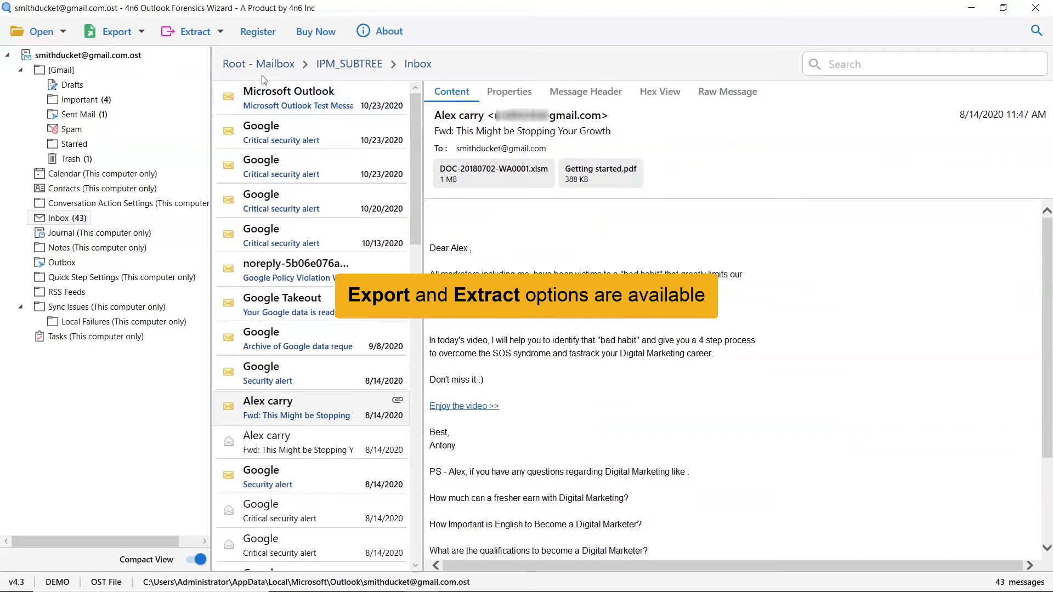
Choose PDF export, exclude Calendar, Contacts and Conversation Action Settings, and browse for a destination
click(140, 32)
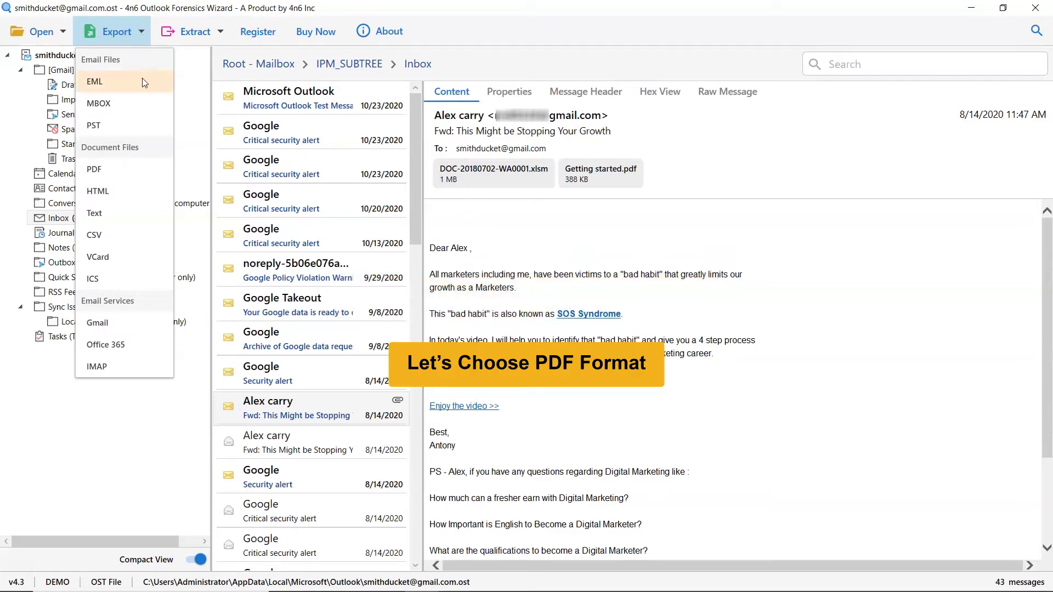
click(130, 171)
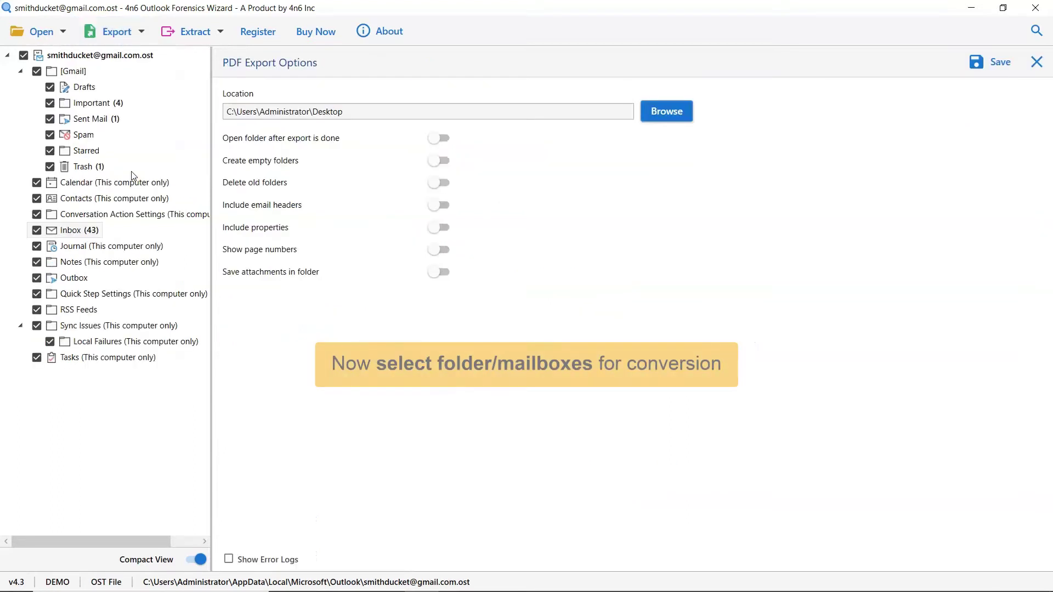
click(37, 182)
click(37, 199)
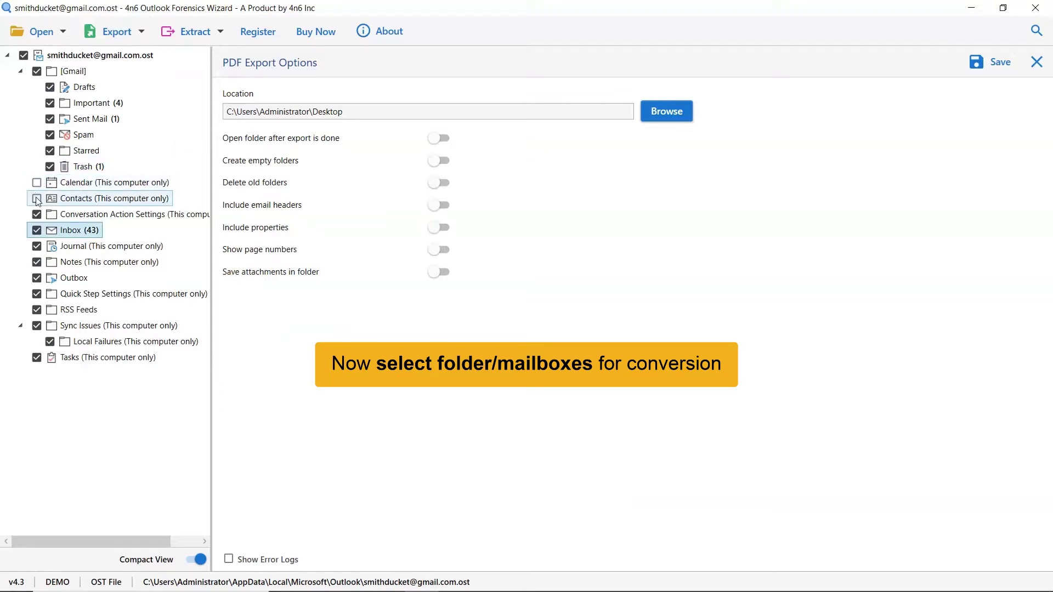
click(37, 215)
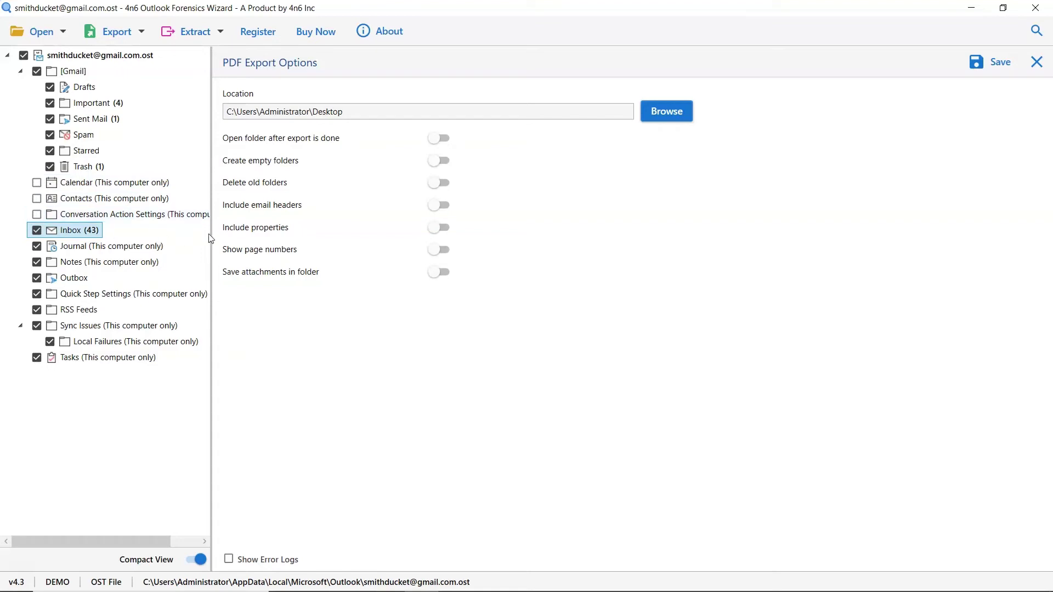
click(661, 115)
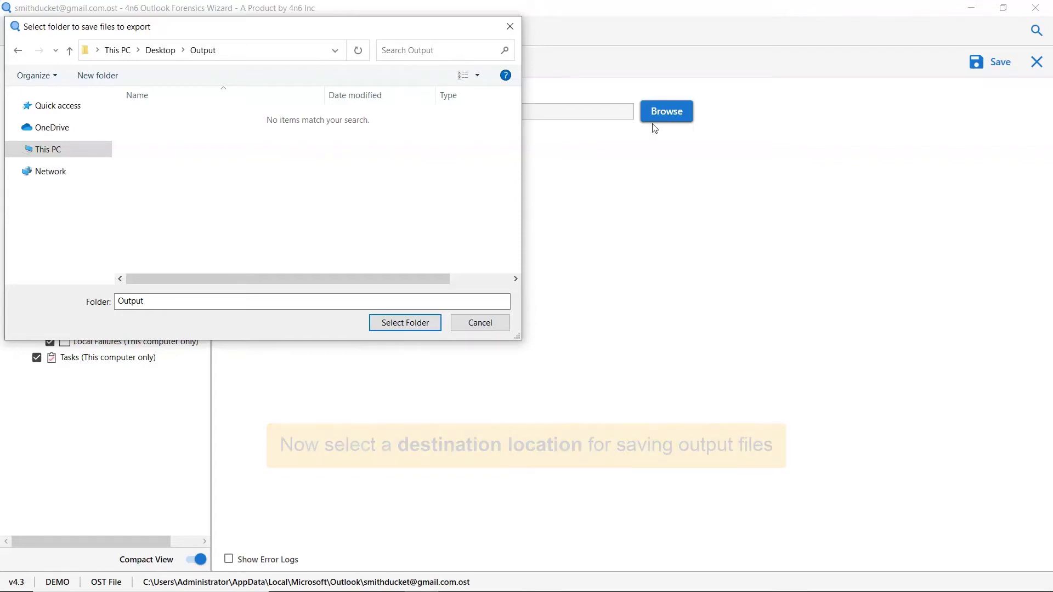
click(407, 327)
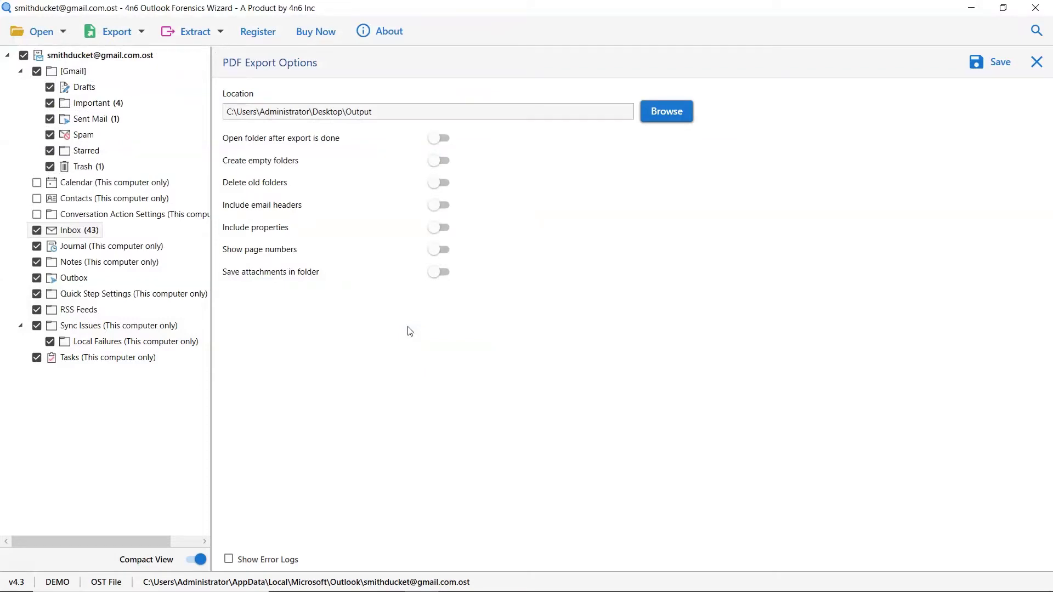
click(434, 140)
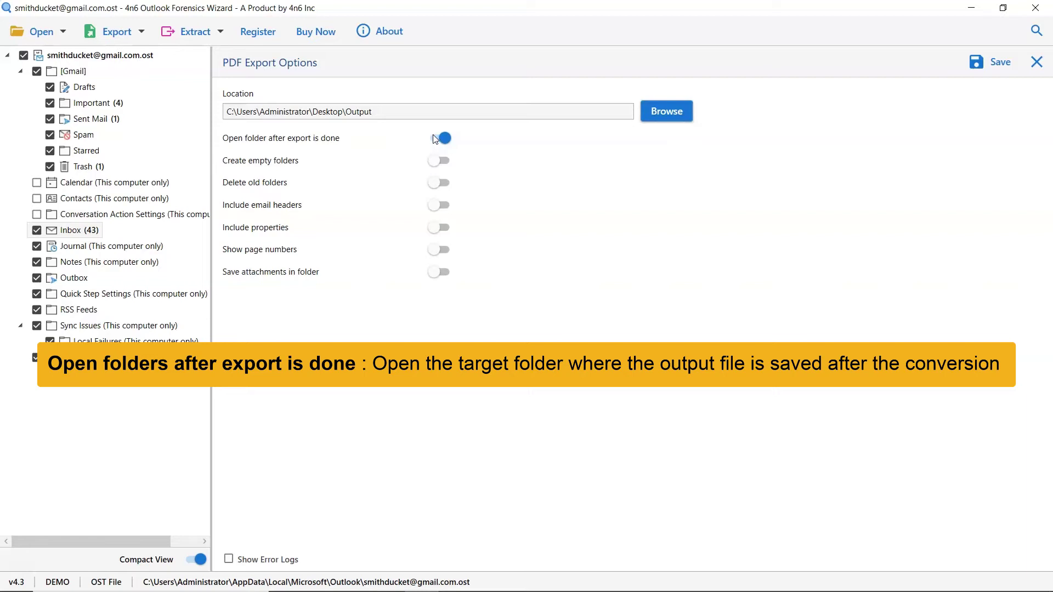
click(434, 164)
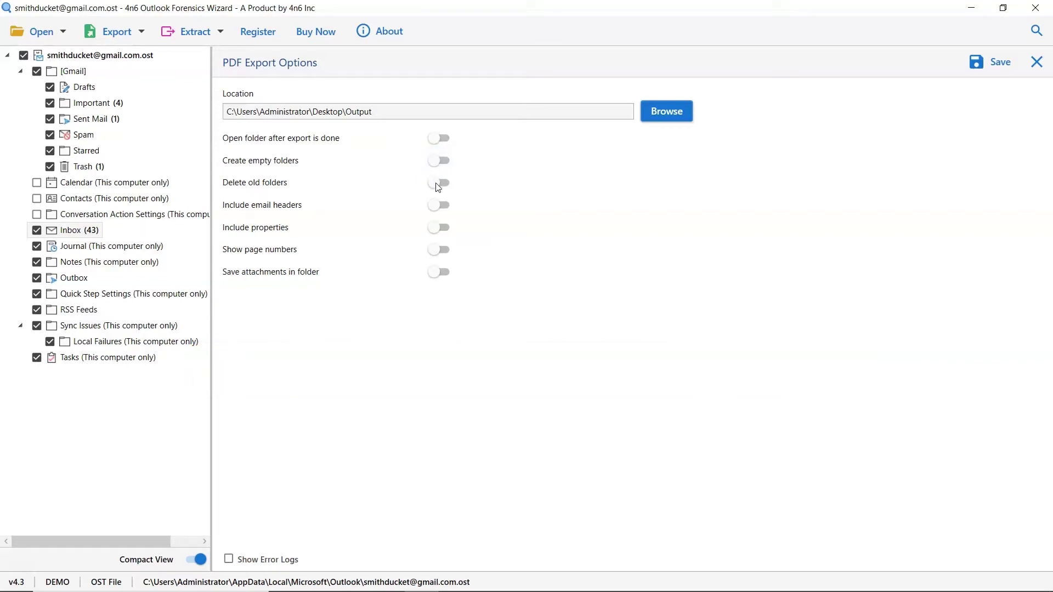
click(437, 184)
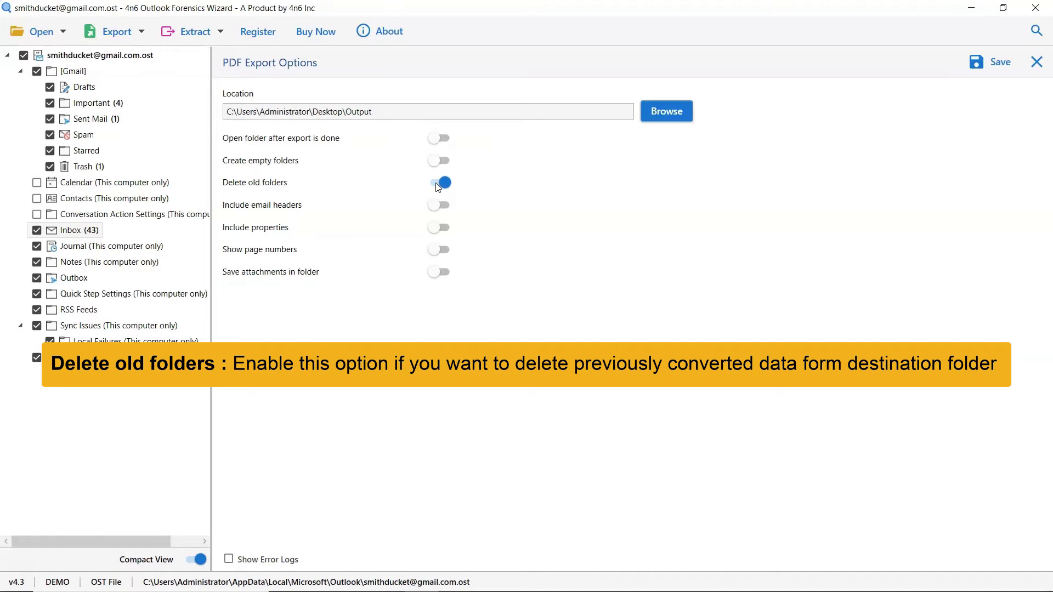
click(436, 183)
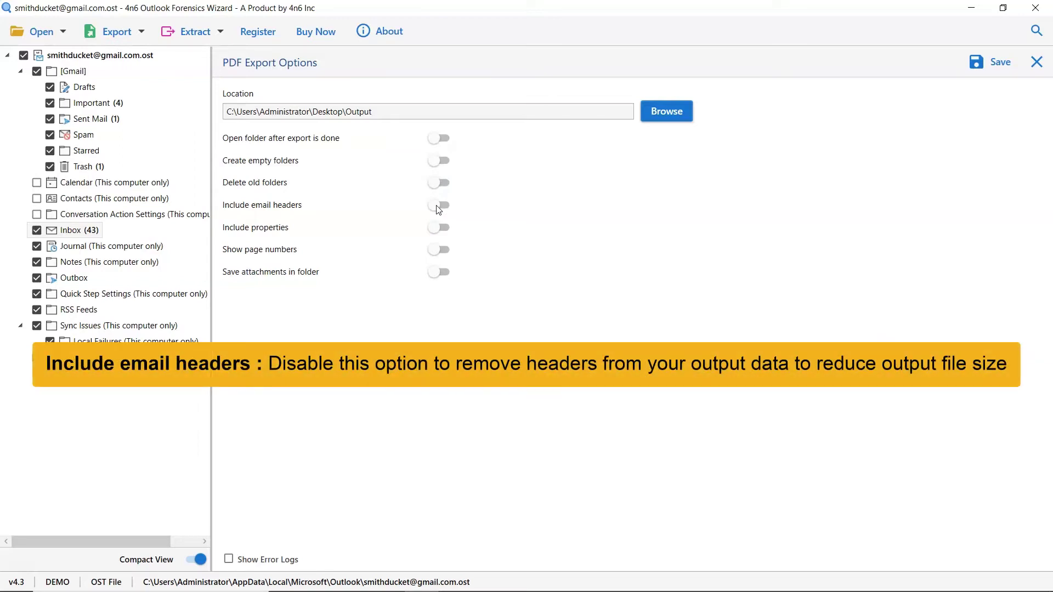
Enable including email headers and message properties in the exported PDFs
click(437, 205)
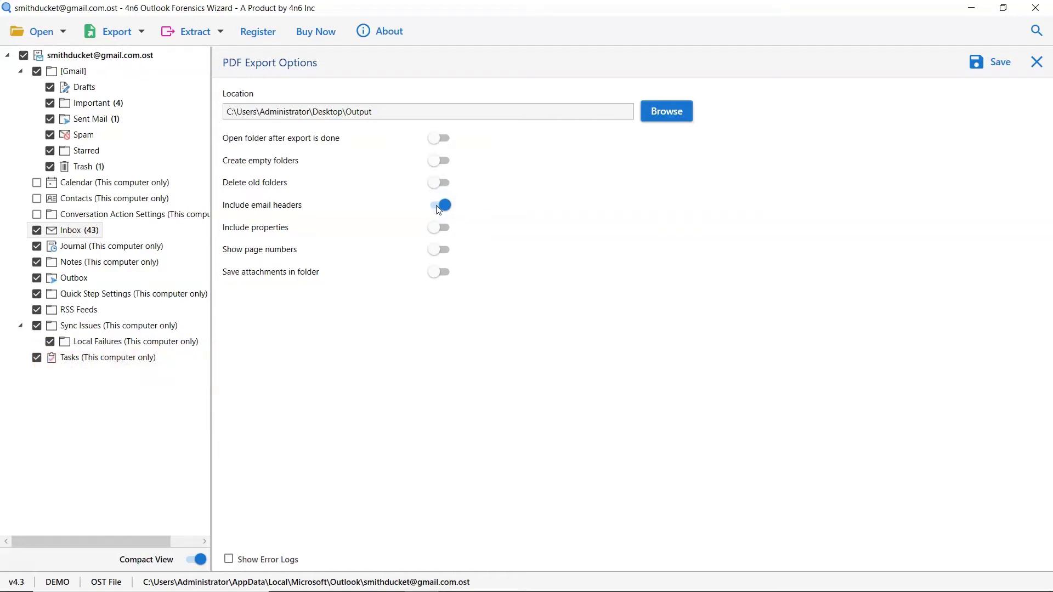
click(435, 234)
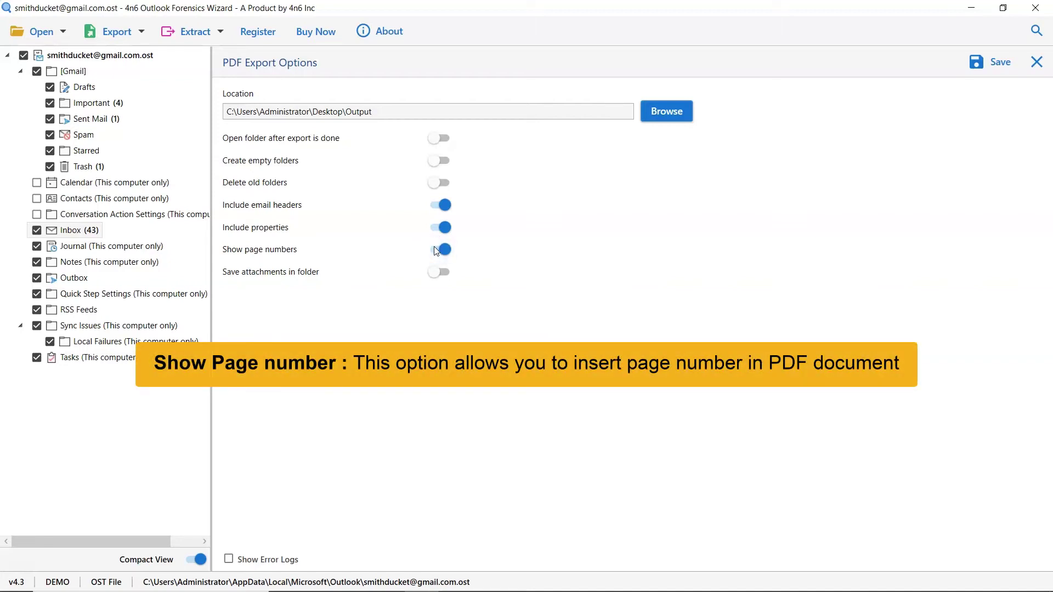
click(435, 276)
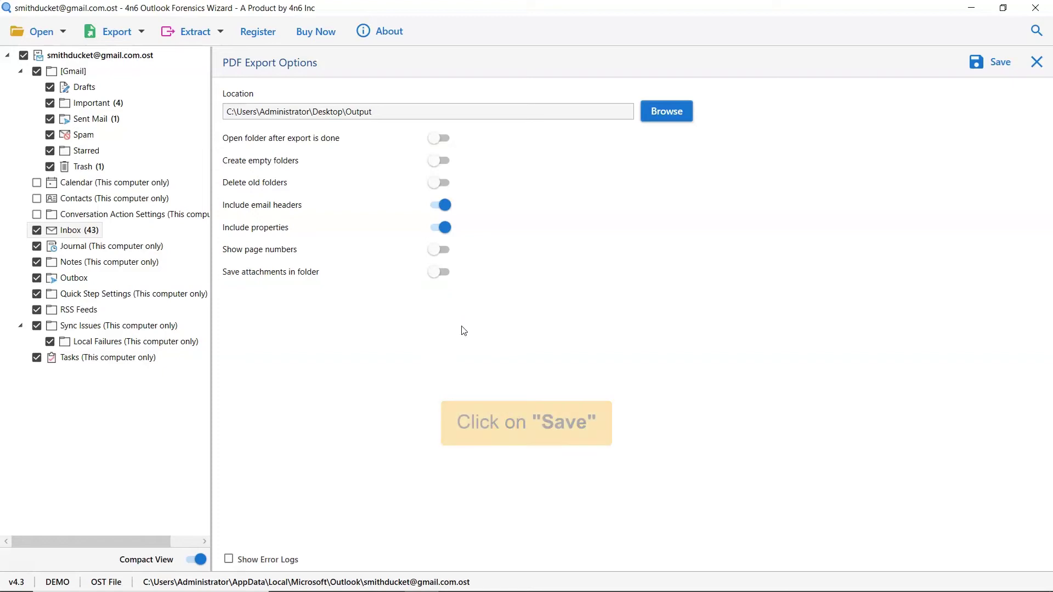
Run the PDF export and acknowledge the demo 10-items-per-folder notice
click(1000, 66)
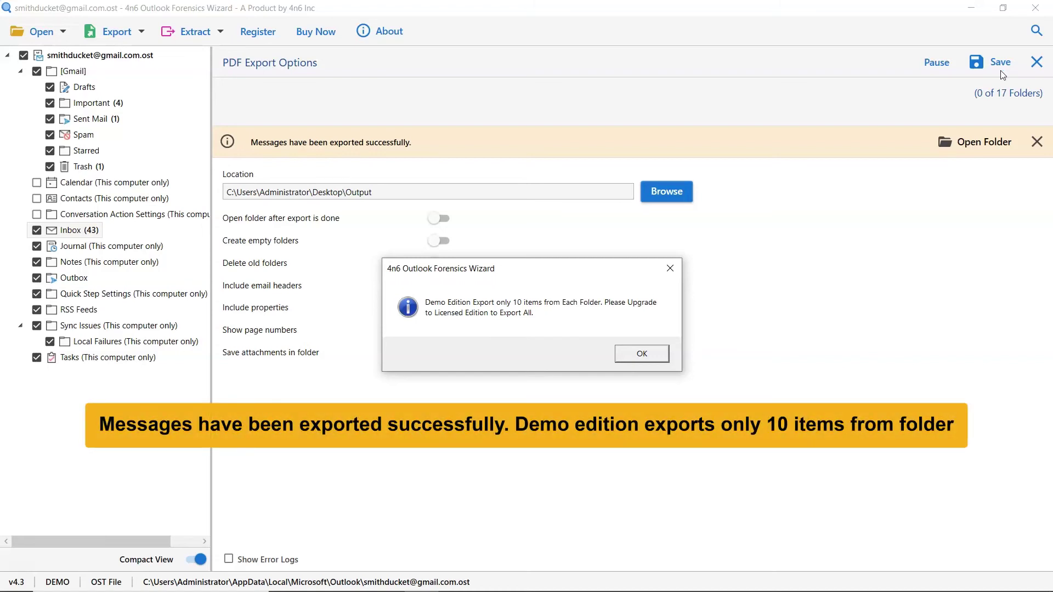
click(634, 356)
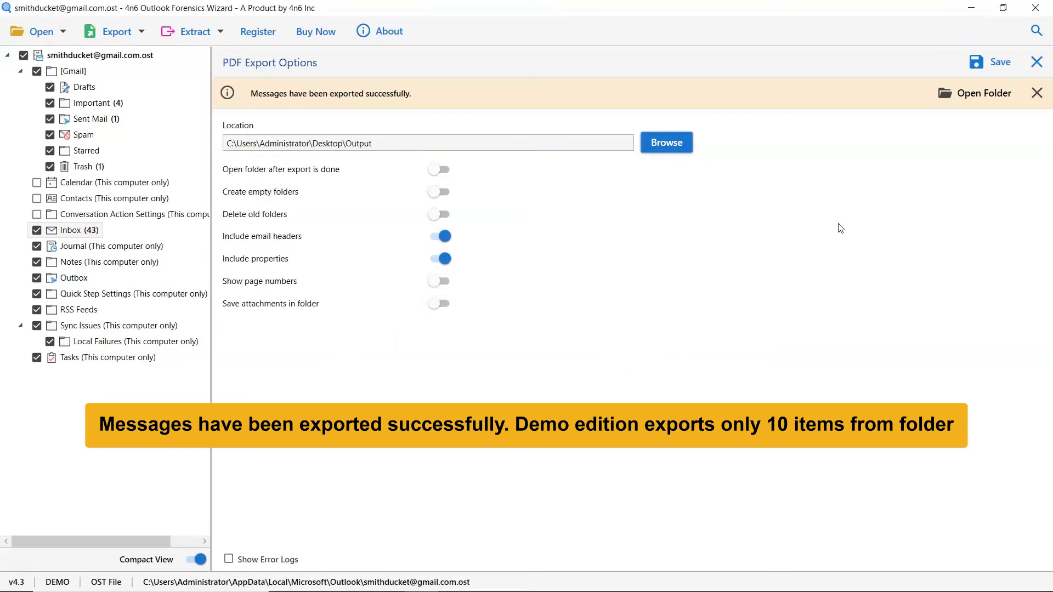
Open the exported Inbox folder and view the Fwd email PDF in Adobe Reader 9.0
click(985, 100)
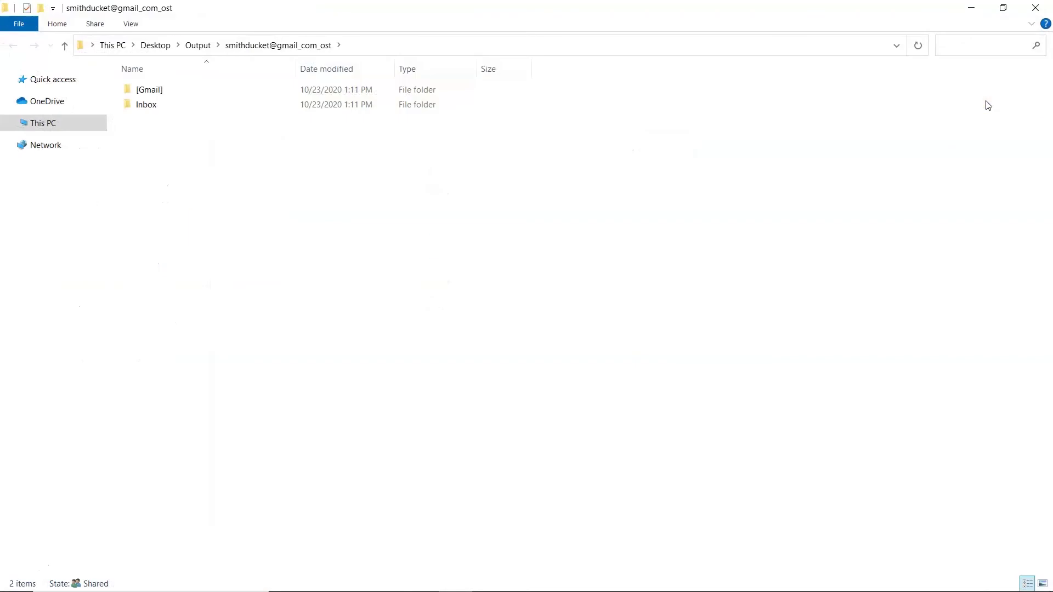
double_click(148, 107)
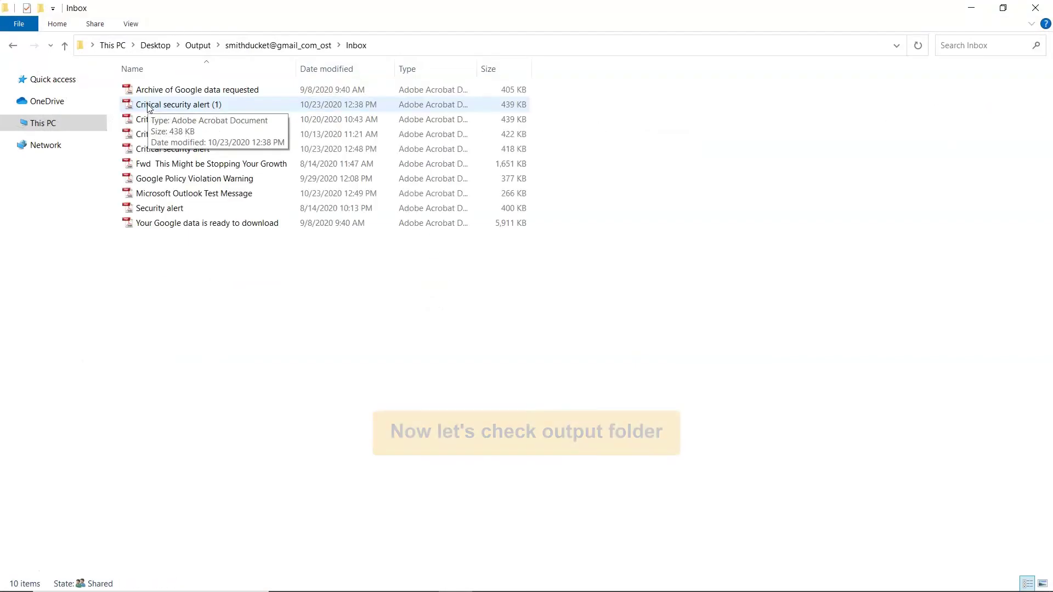
right_click(168, 163)
mouse_move(210, 309)
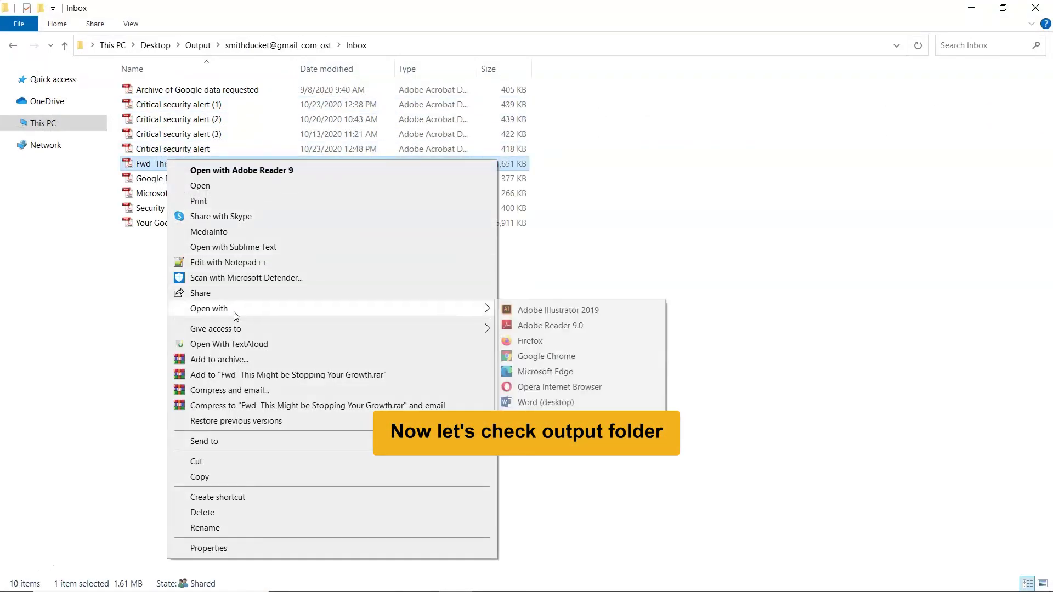
click(548, 324)
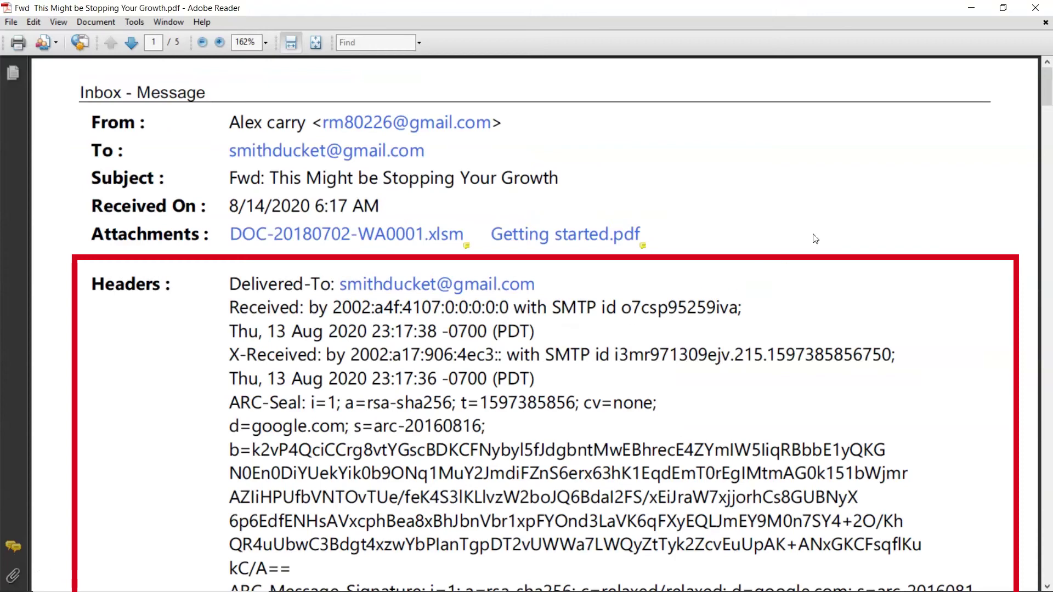
drag(1046, 83, 1049, 237)
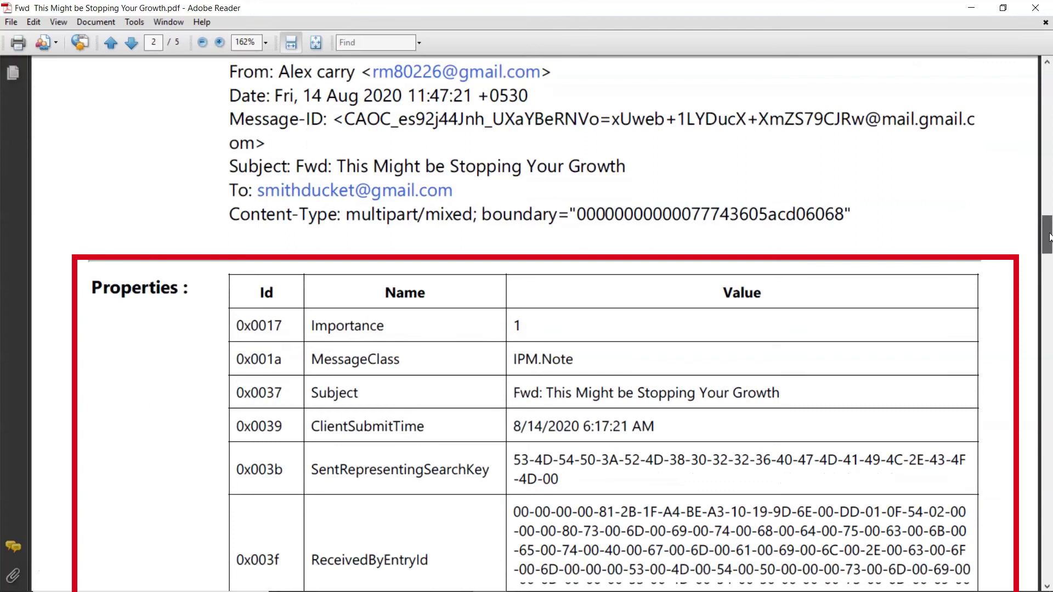
drag(1049, 237, 1049, 512)
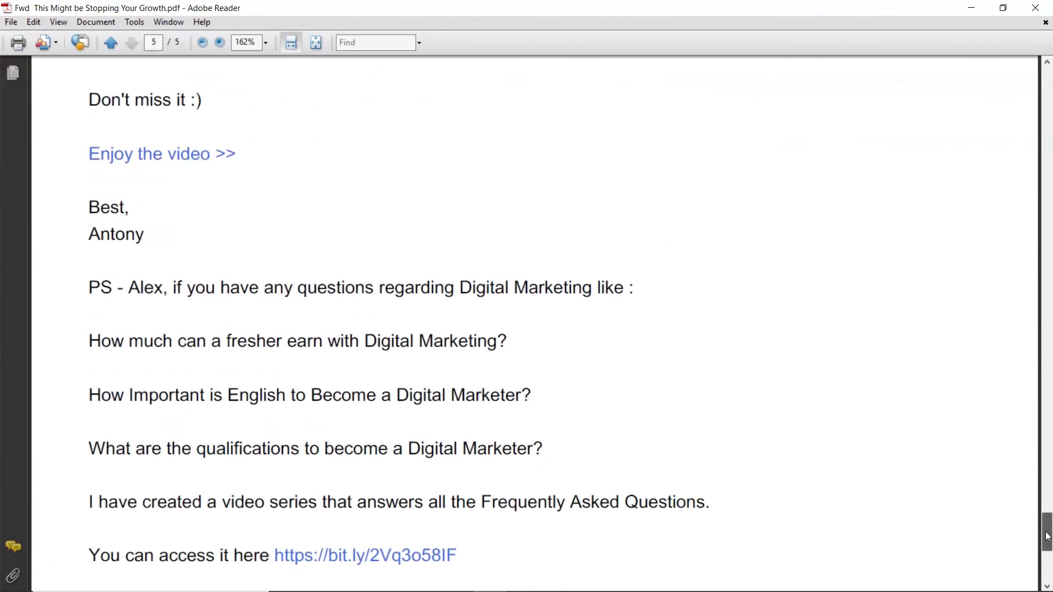
drag(1050, 511, 1048, 501)
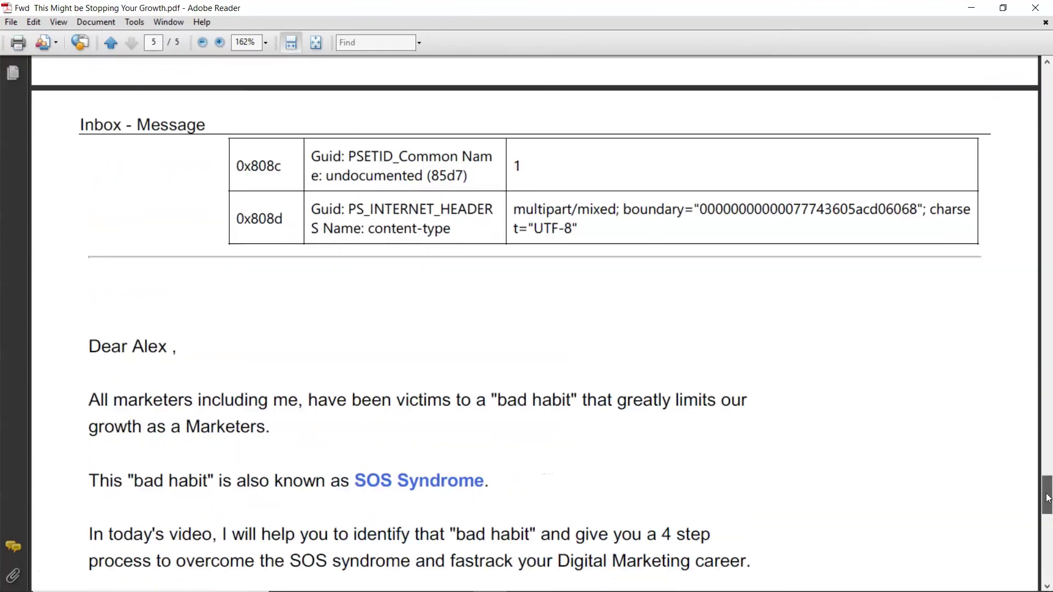
drag(1048, 501, 1048, 500)
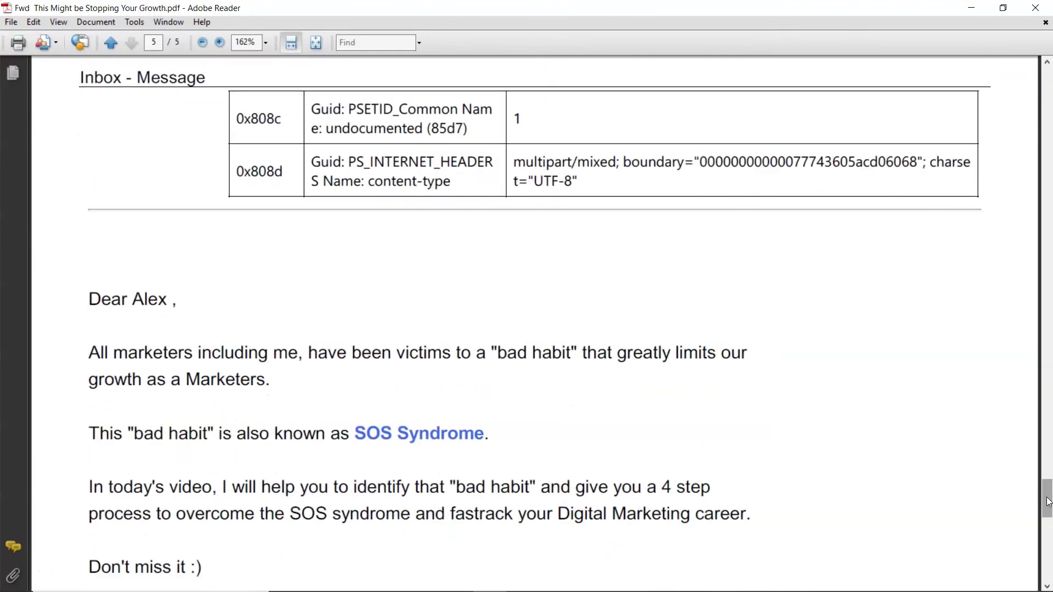